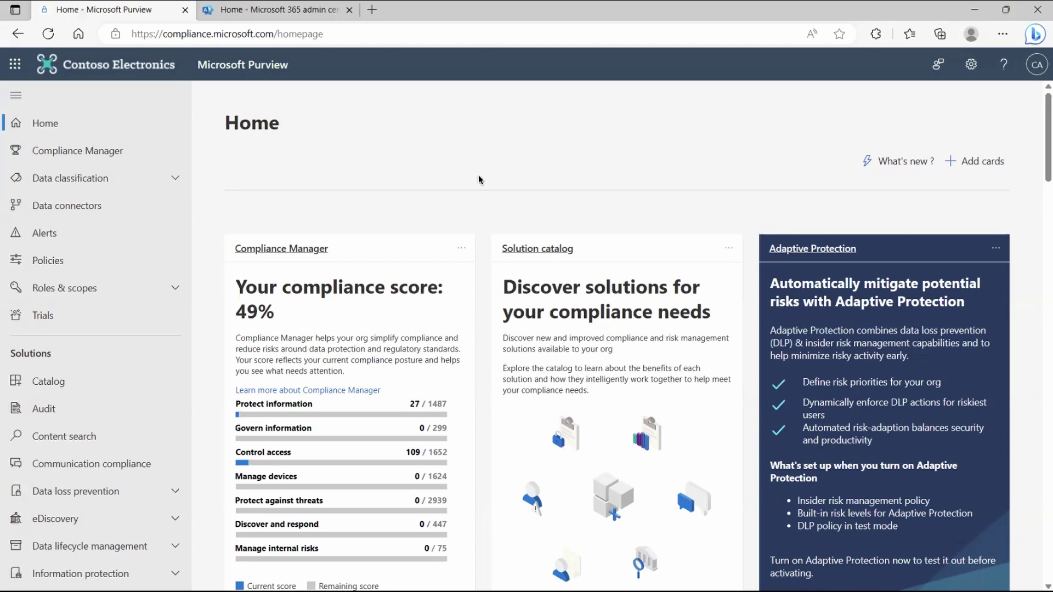
# Go to the admin center's Syntex content AI page and open the Learn about OCR article
pyautogui.hotkey('ctrl', 'Tab')
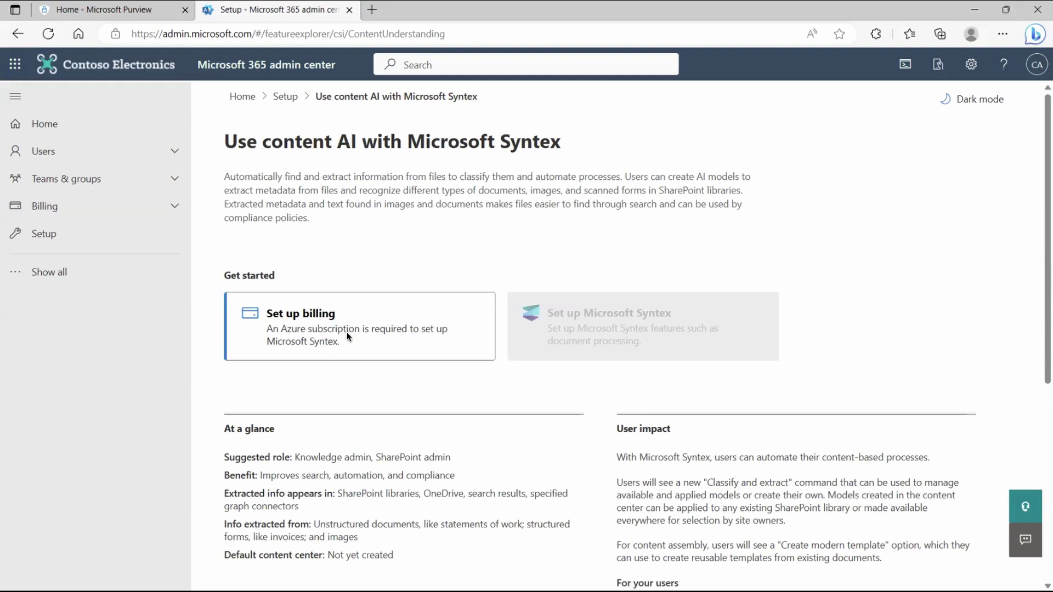
pyautogui.click(380, 318)
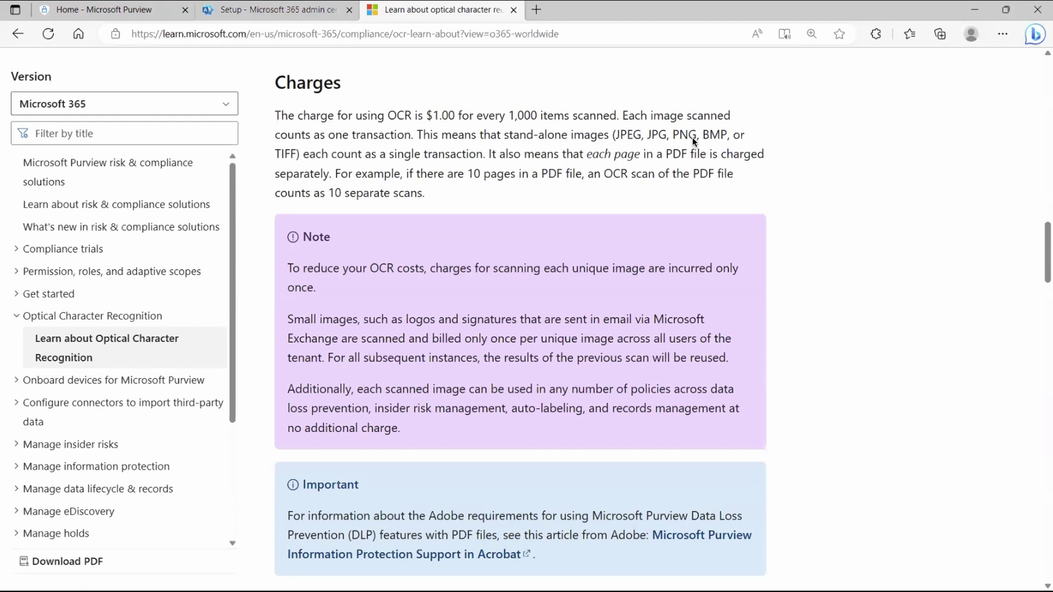
# Review the OCR charges and supported locations table, then close the Learn article
pyautogui.scroll(-10, 692, 140)
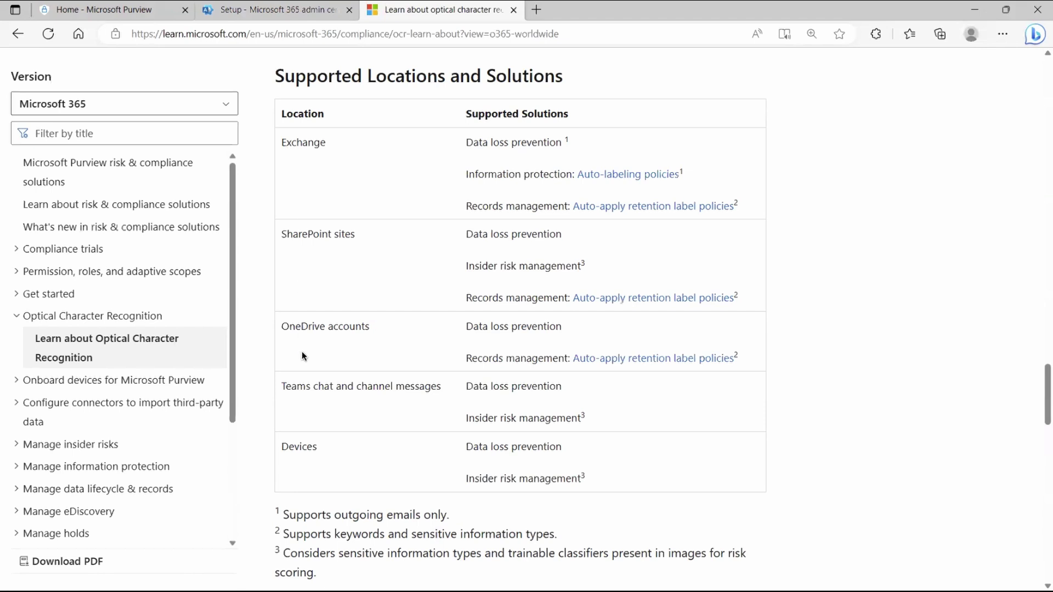
pyautogui.hotkey('ctrl', 'w')
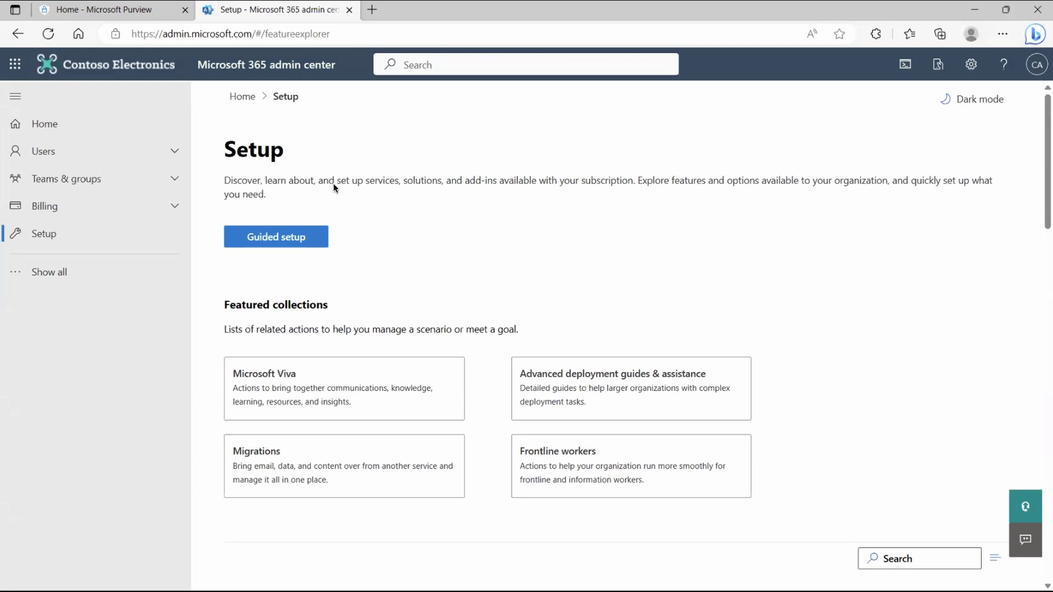
# Start Syntex billing setup with Azure subscription 1, resource group Purview-OCR-RG and region East US
pyautogui.scroll(-10, 334, 183)
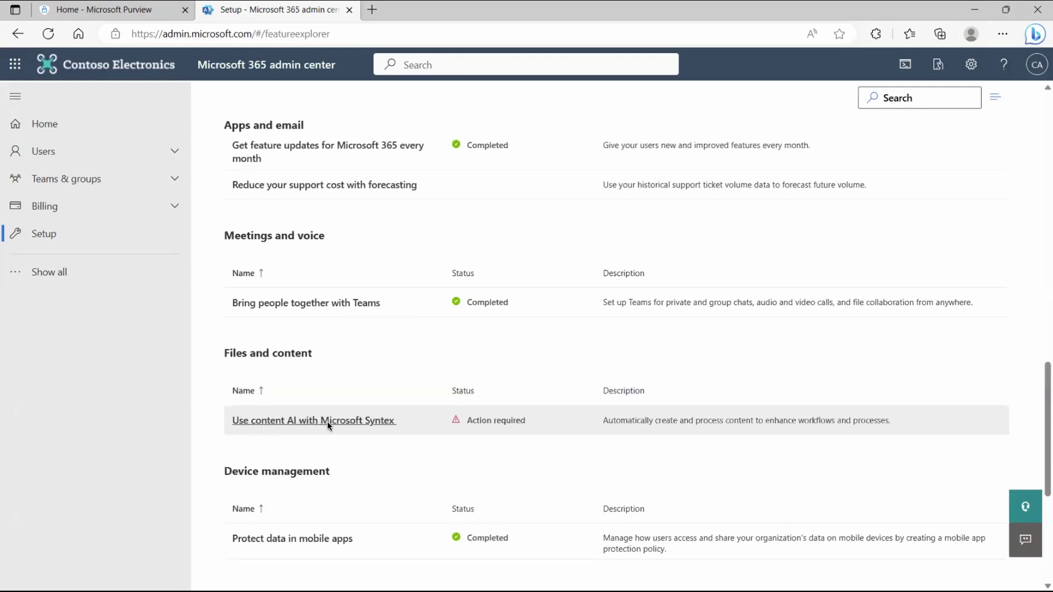
pyautogui.click(358, 424)
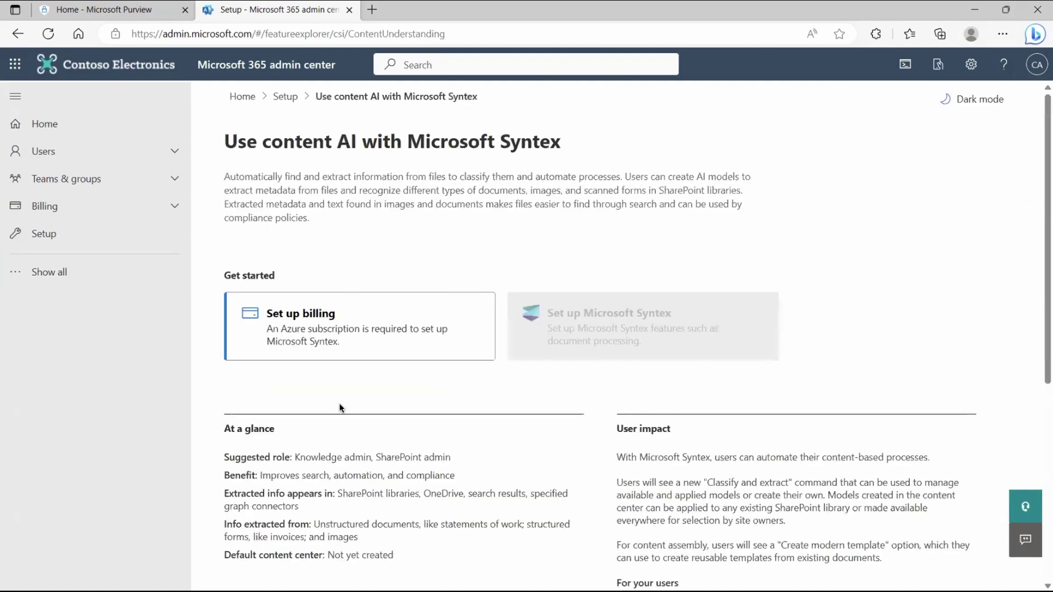
pyautogui.click(333, 335)
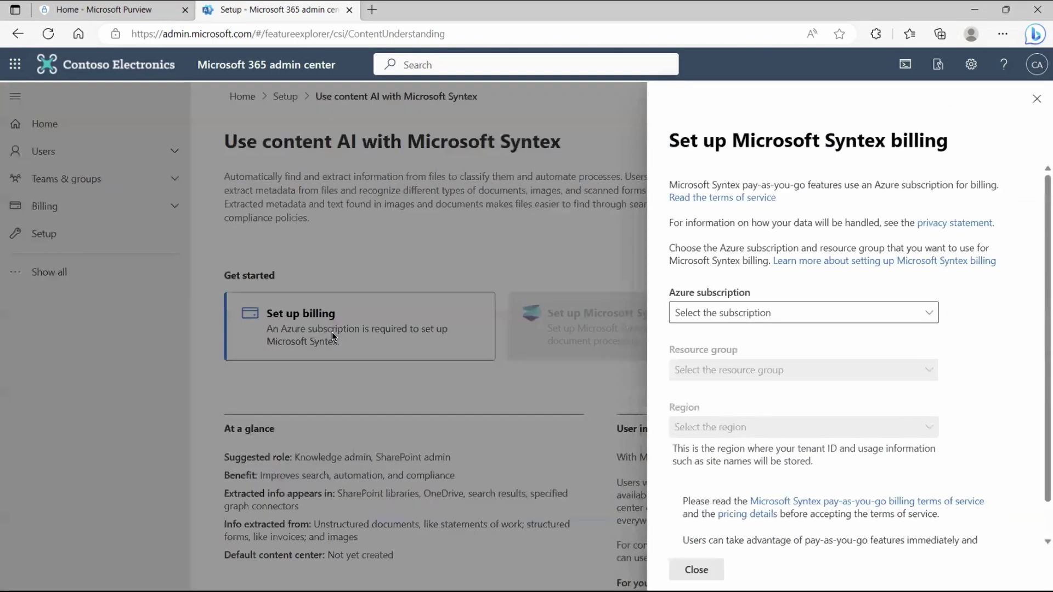
pyautogui.click(734, 313)
pyautogui.click(724, 341)
pyautogui.click(726, 371)
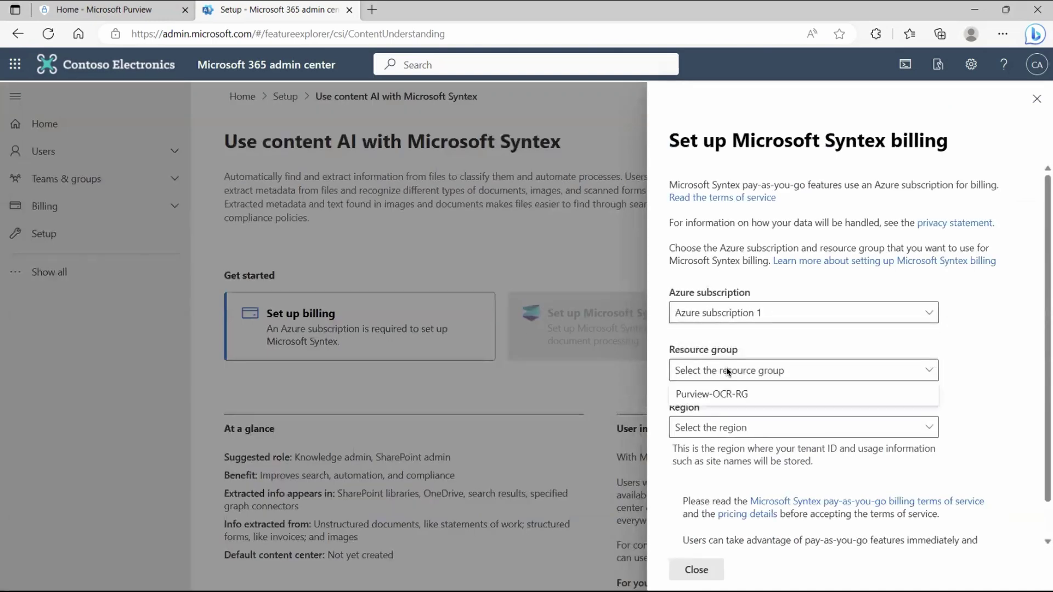
pyautogui.click(722, 395)
pyautogui.click(722, 427)
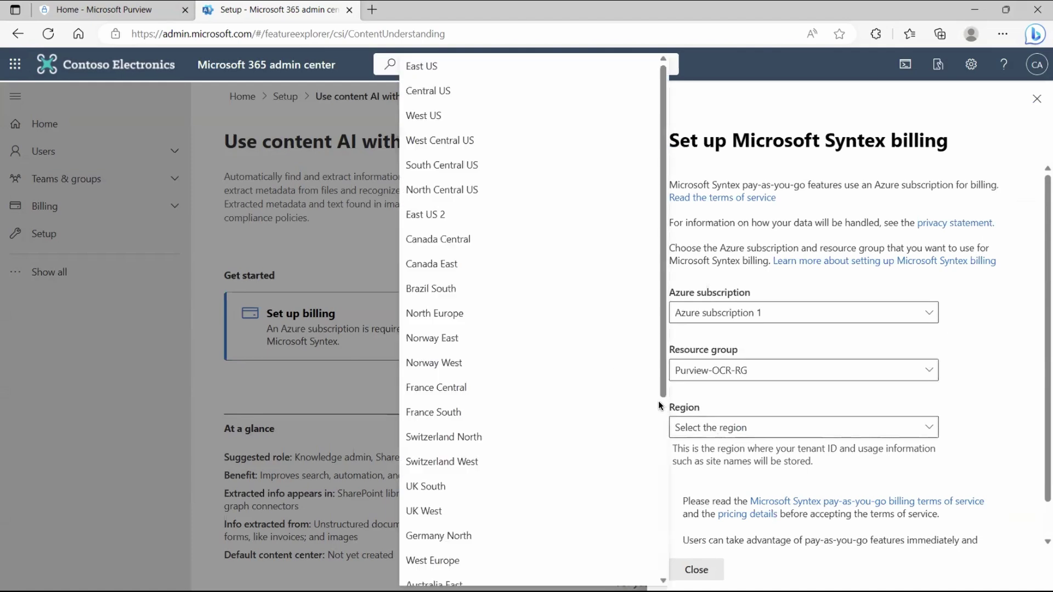
pyautogui.click(490, 63)
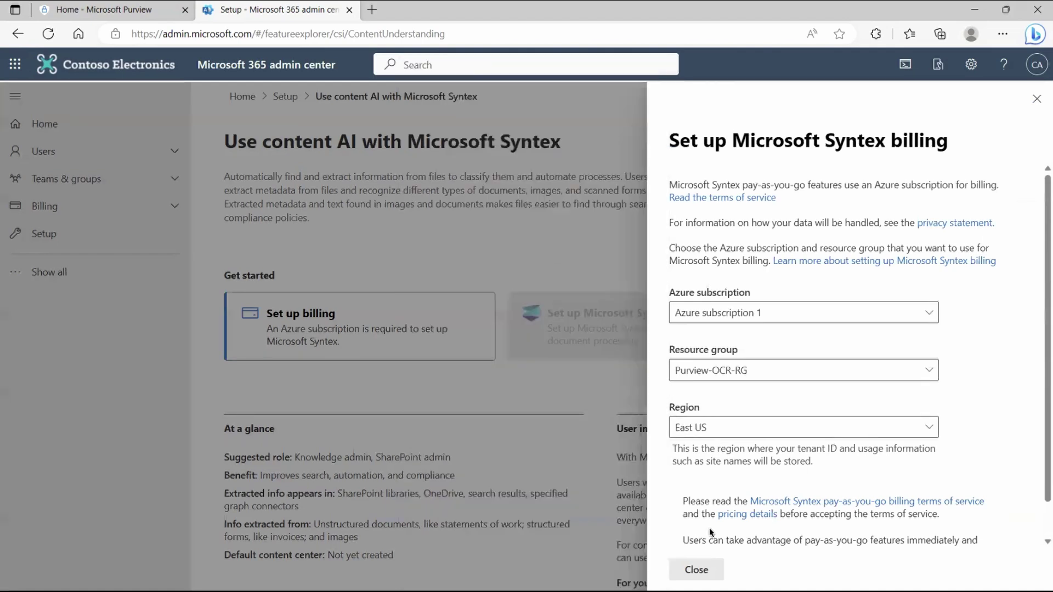
# Accept the pay-as-you-go billing terms, save the setup and close the panel
pyautogui.scroll(-1, 781, 499)
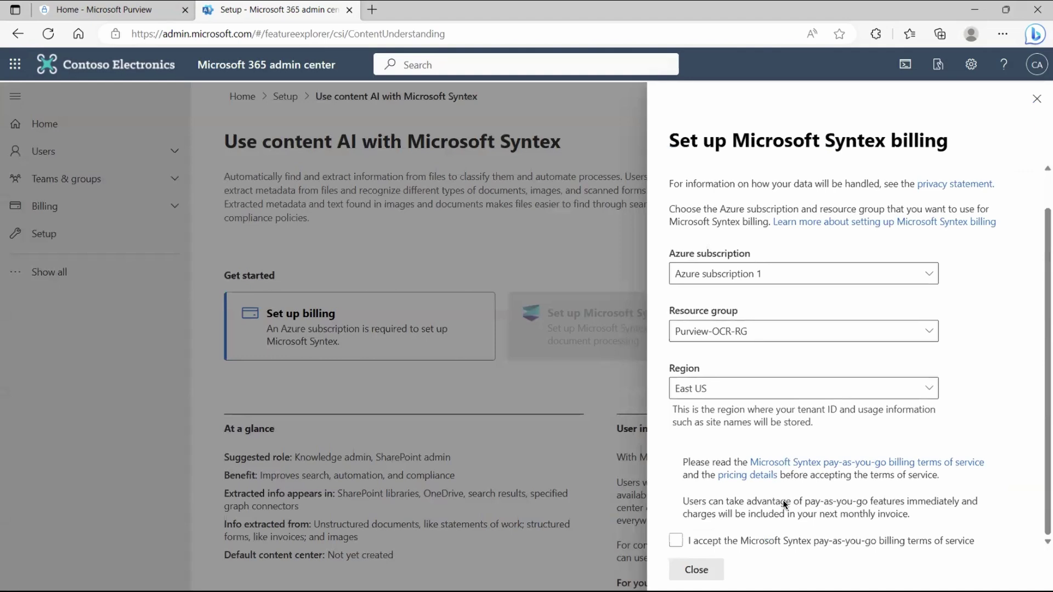
pyautogui.click(709, 538)
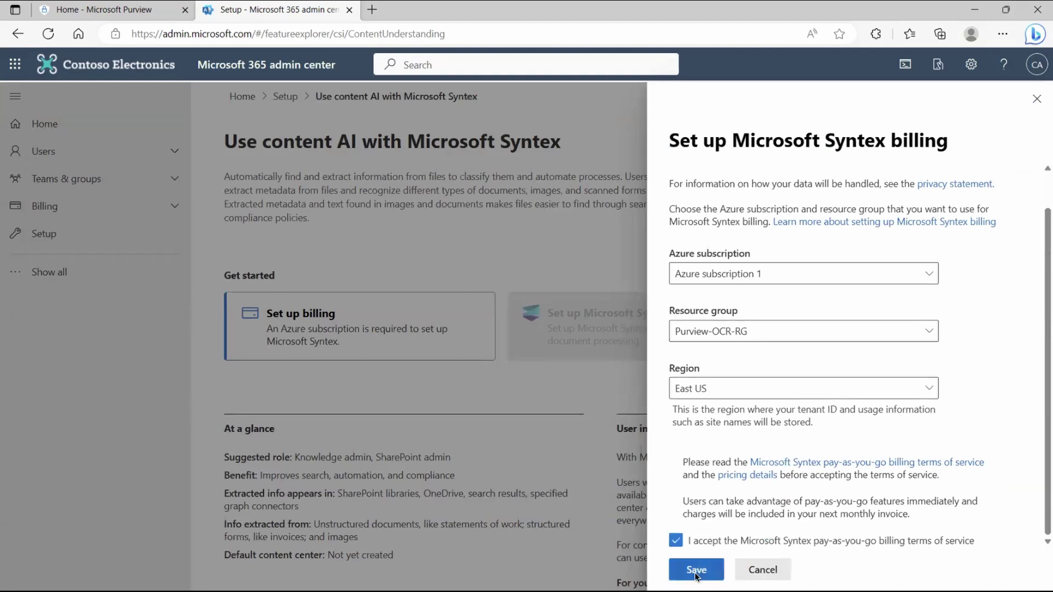
pyautogui.click(696, 570)
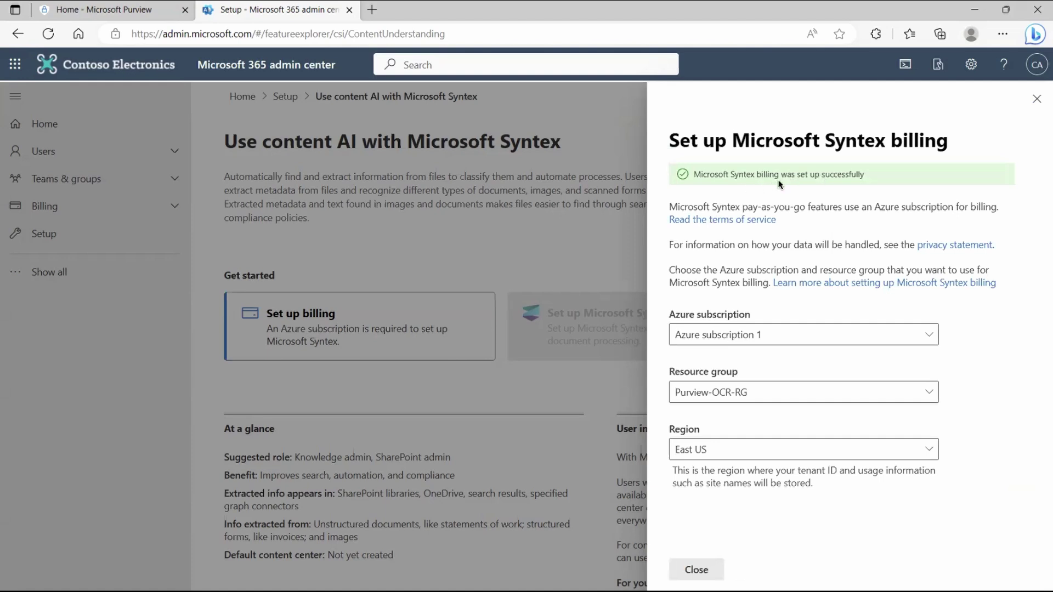
pyautogui.press('Escape')
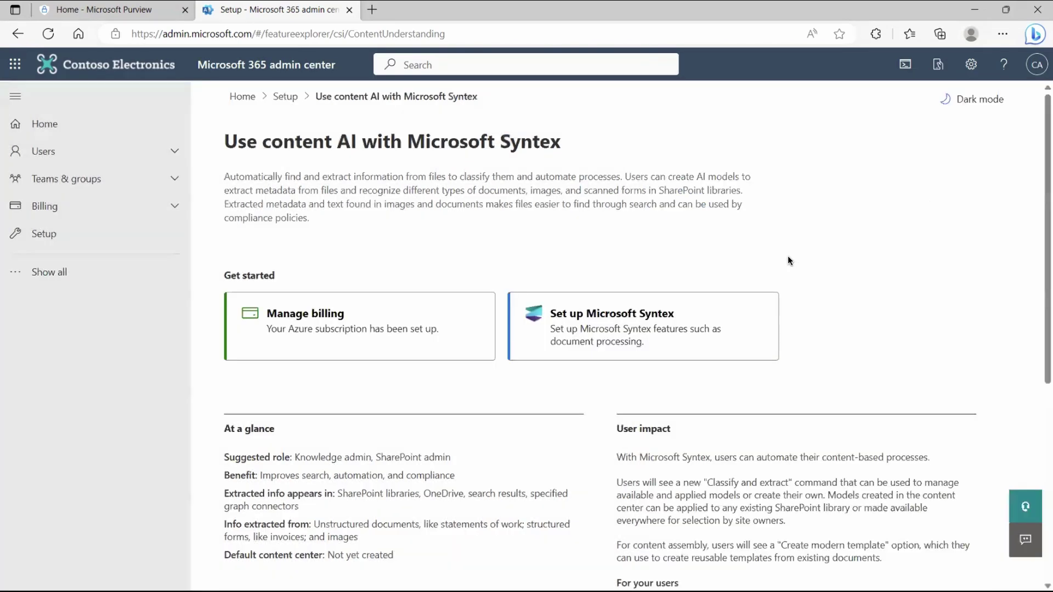
# Return to Purview and open the Optical character recognition (OCR) (preview) settings page
pyautogui.hotkey('ctrl', 'w')
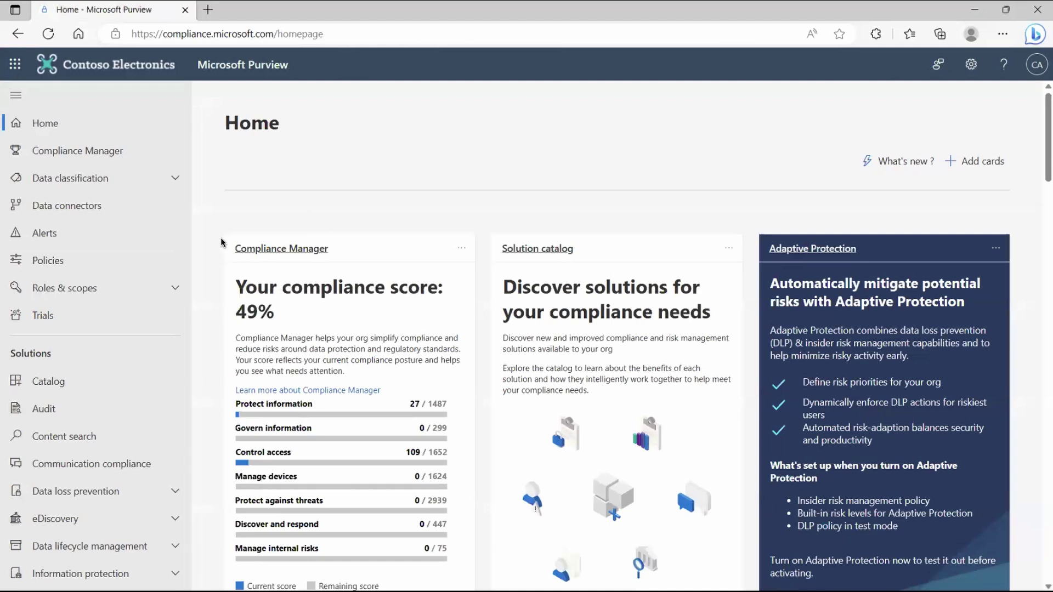
pyautogui.scroll(-5, 222, 242)
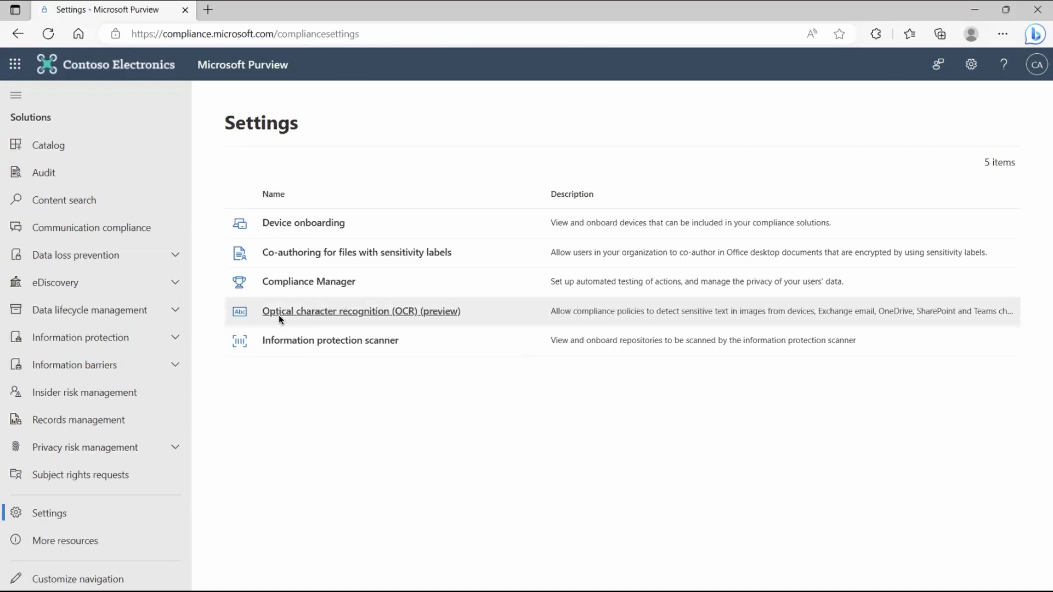
pyautogui.click(337, 312)
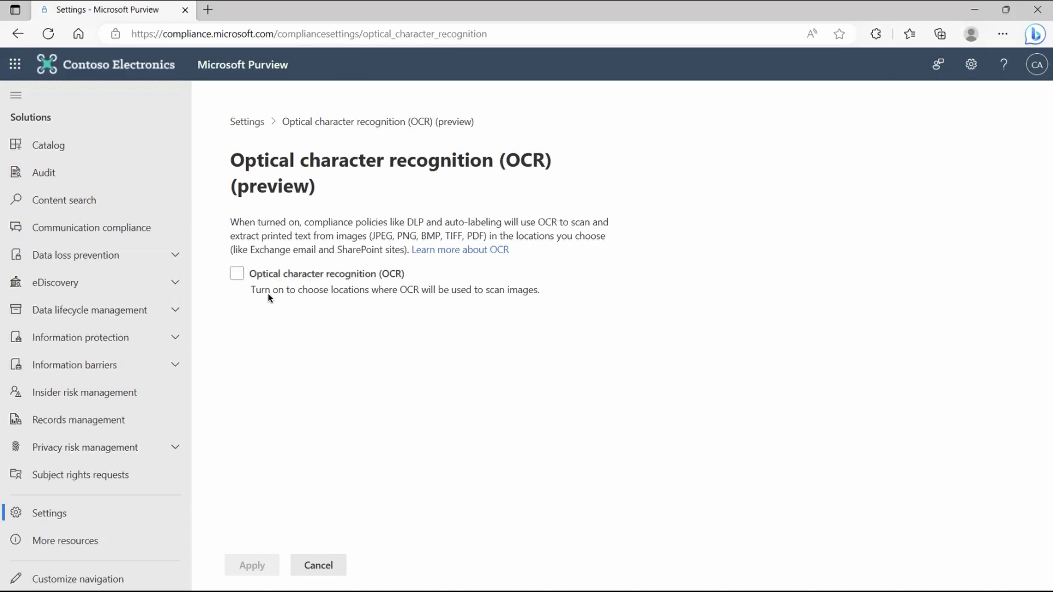
# Enable the OCR checkbox for Exchange email and Teams messages, apply it, and finish
pyautogui.click(264, 277)
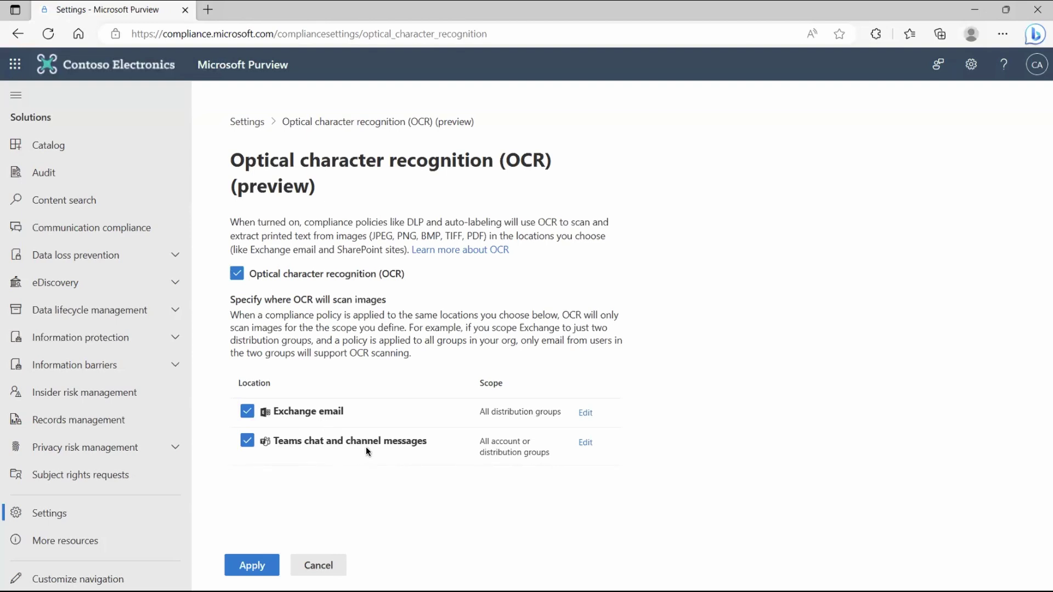
pyautogui.click(251, 566)
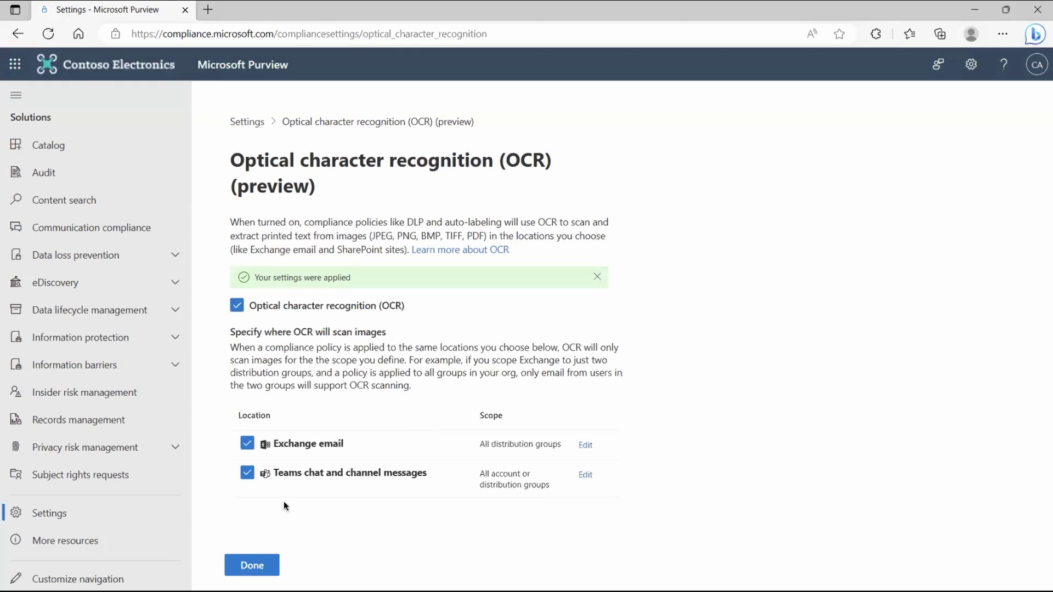
pyautogui.click(261, 566)
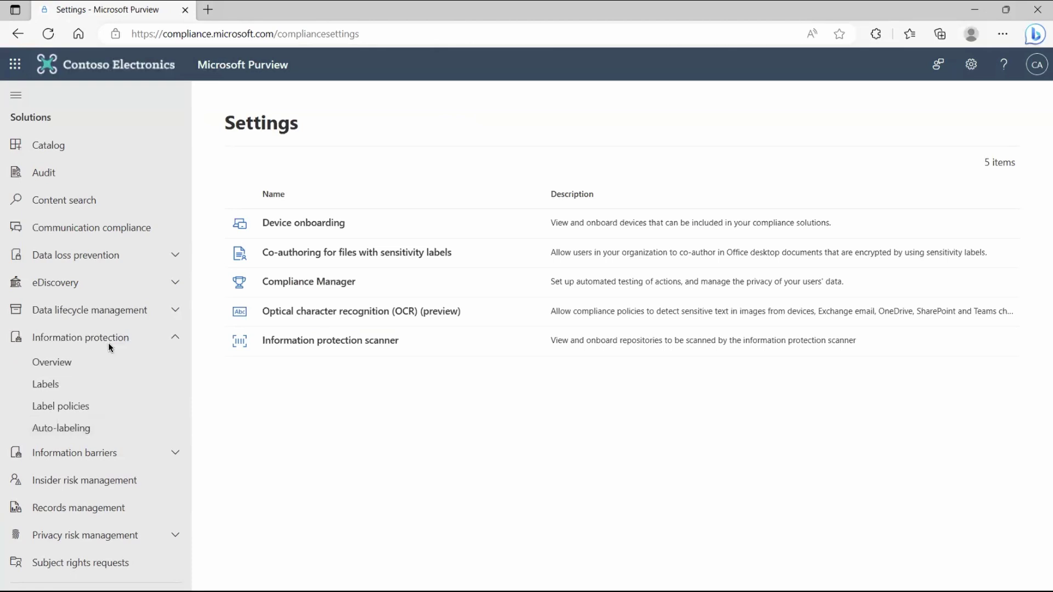
# Open the Auto-labeling page under Information protection
pyautogui.click(76, 432)
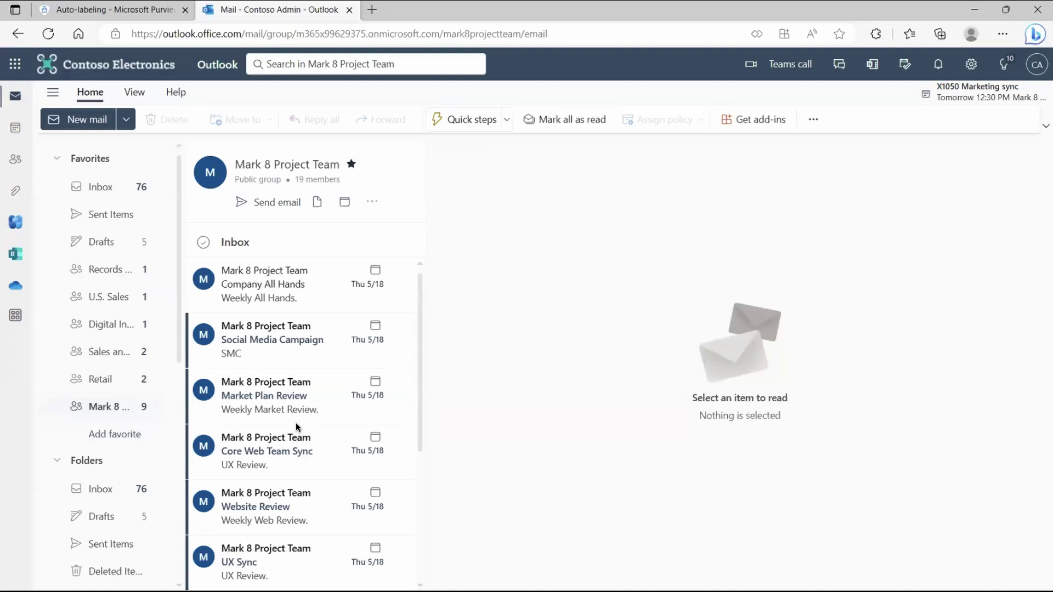
# Send a 'Background Check' email to a suggested contact with a short note and pasted handwritten-ID photo
pyautogui.click(88, 120)
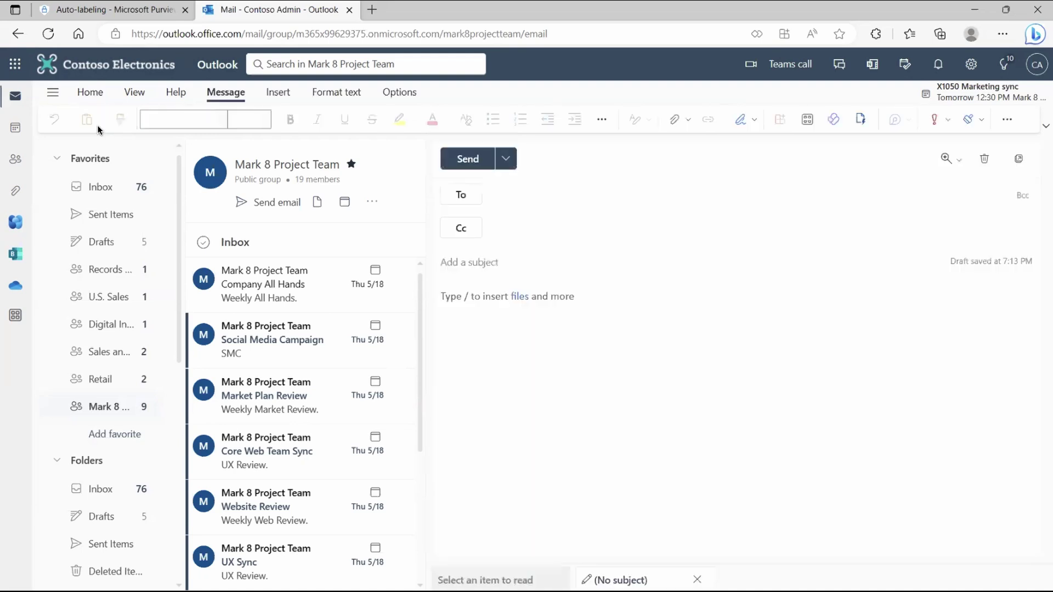
pyautogui.click(537, 203)
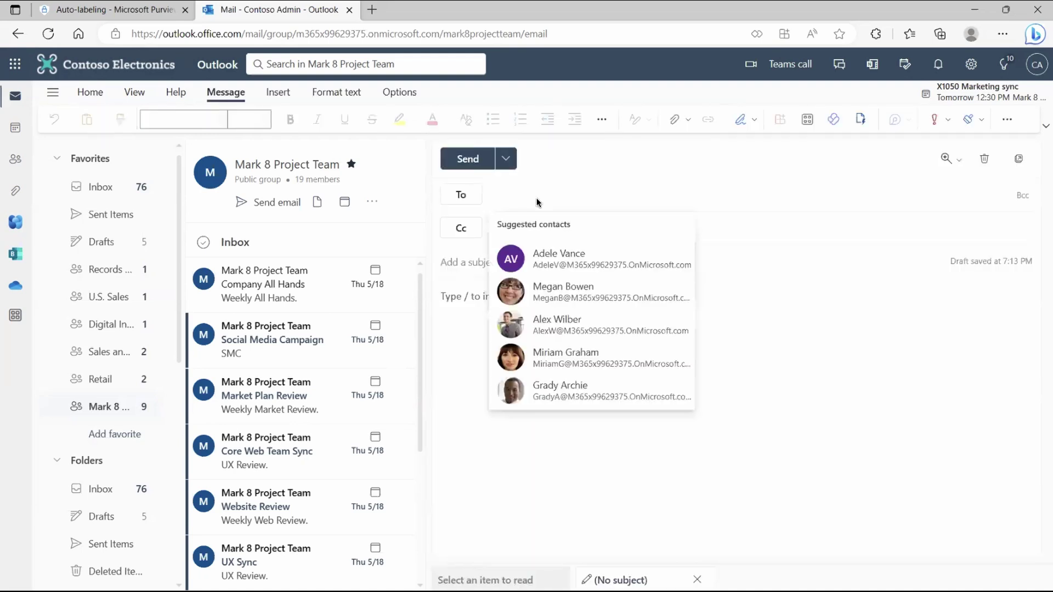
pyautogui.click(559, 288)
pyautogui.click(539, 269)
pyautogui.write('Background Chec')
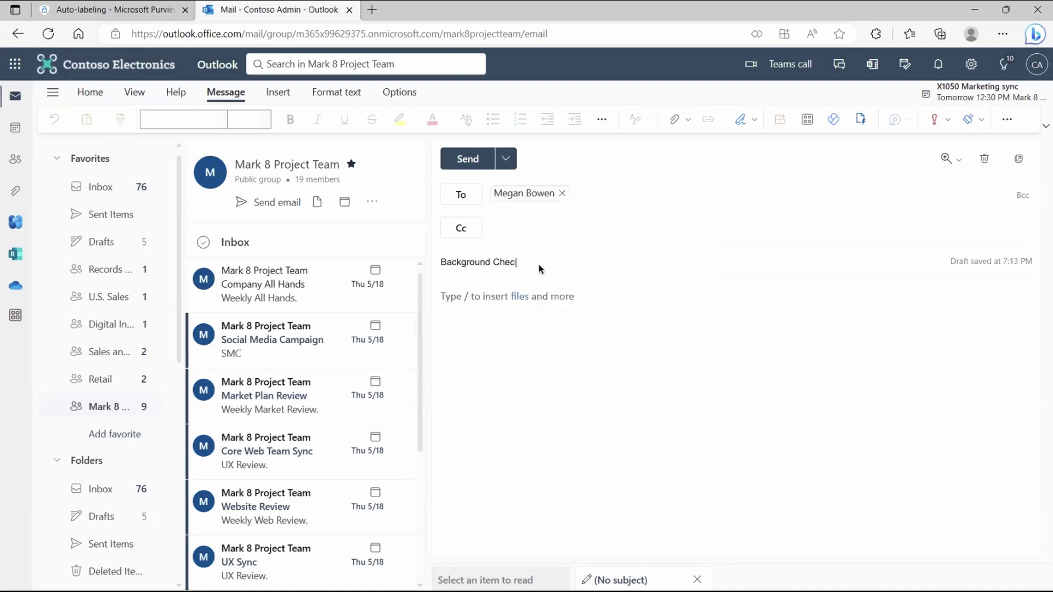
pyautogui.write('k')
pyautogui.click(508, 349)
pyautogui.write('Here is the info Alex gav')
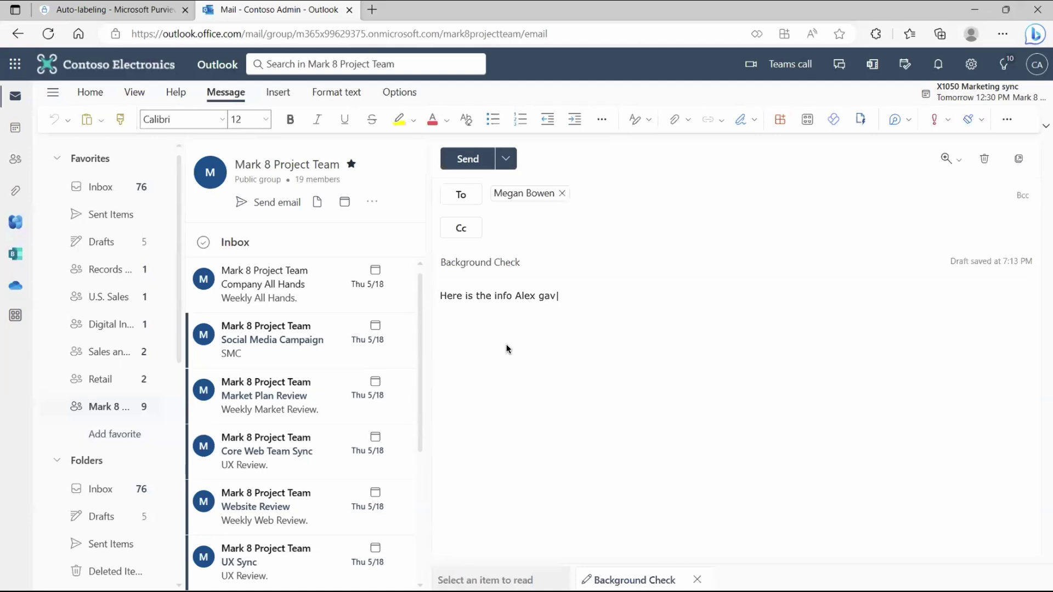
pyautogui.write('e me for his background check.')
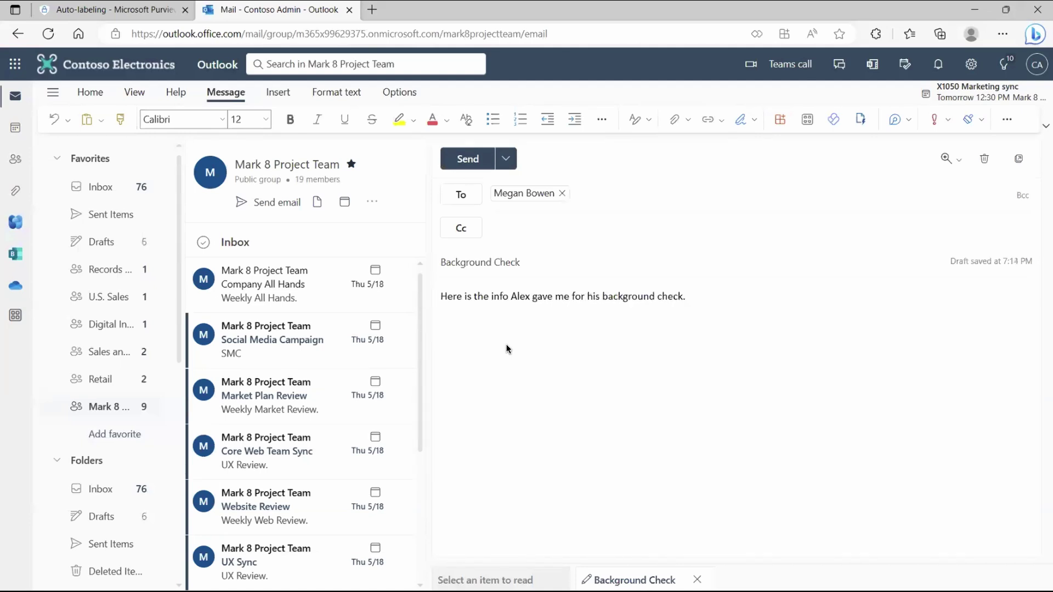
pyautogui.hotkey('ctrl', 'v')
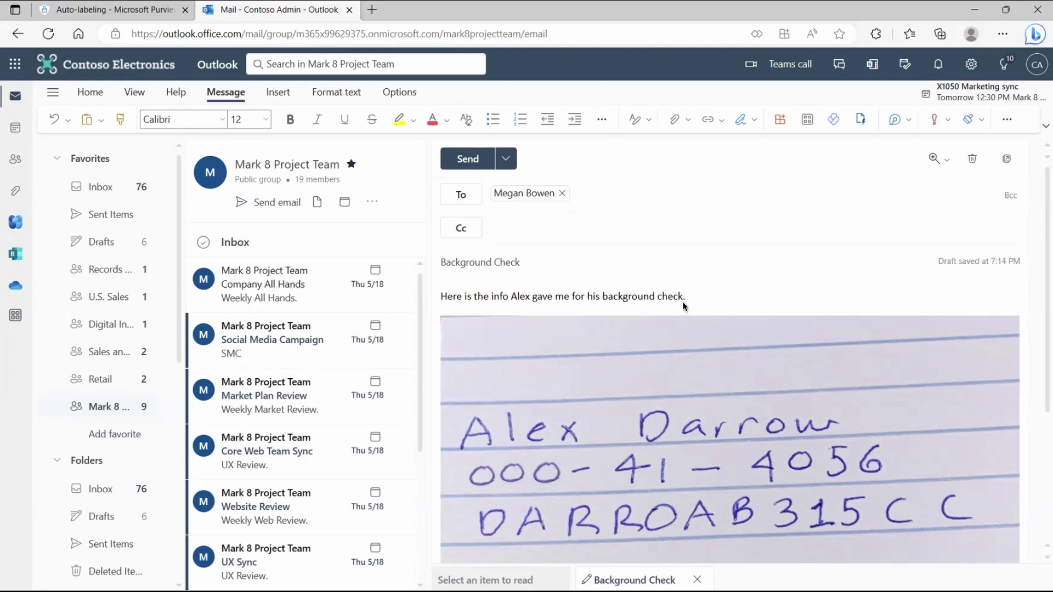
pyautogui.hotkey('ctrl', 'Return')
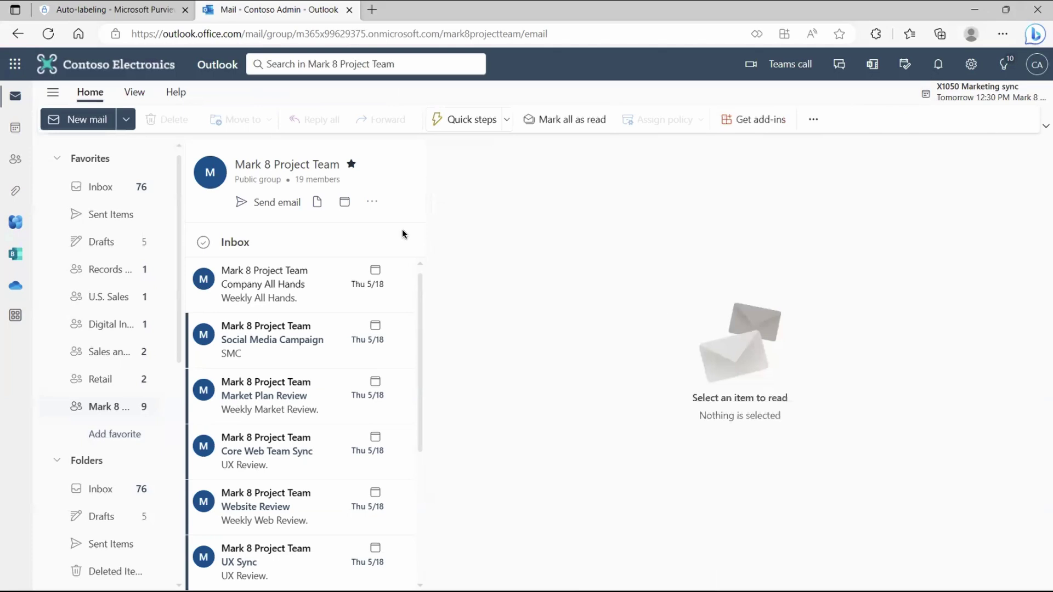
# Compose a new email to Ask HR, subject 'Employee Data Scan', body 'Here is the scan of that data you asked for.'
pyautogui.click(83, 124)
pyautogui.write('HR')
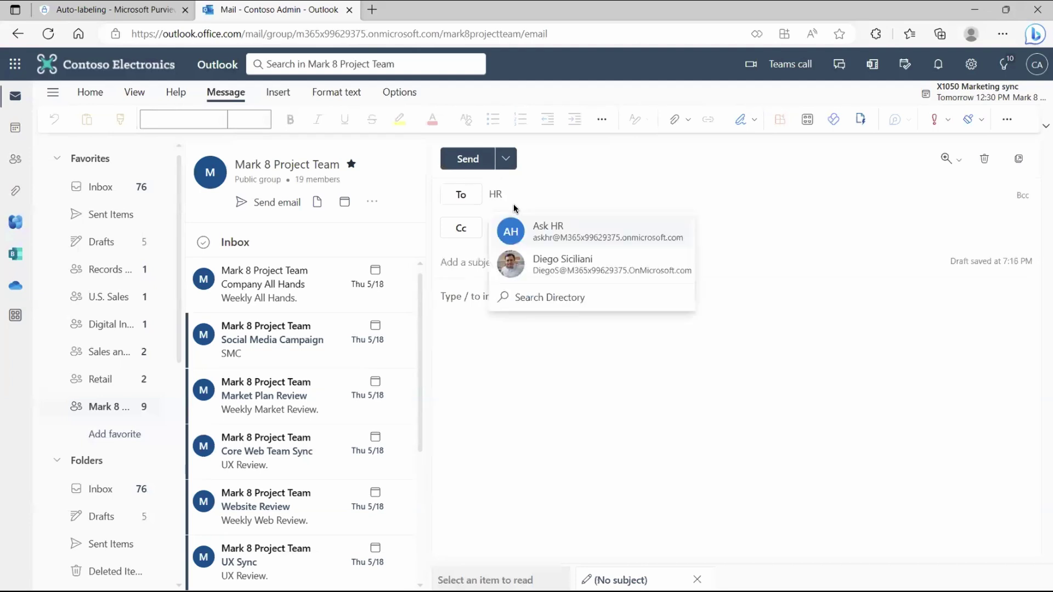
pyautogui.click(540, 237)
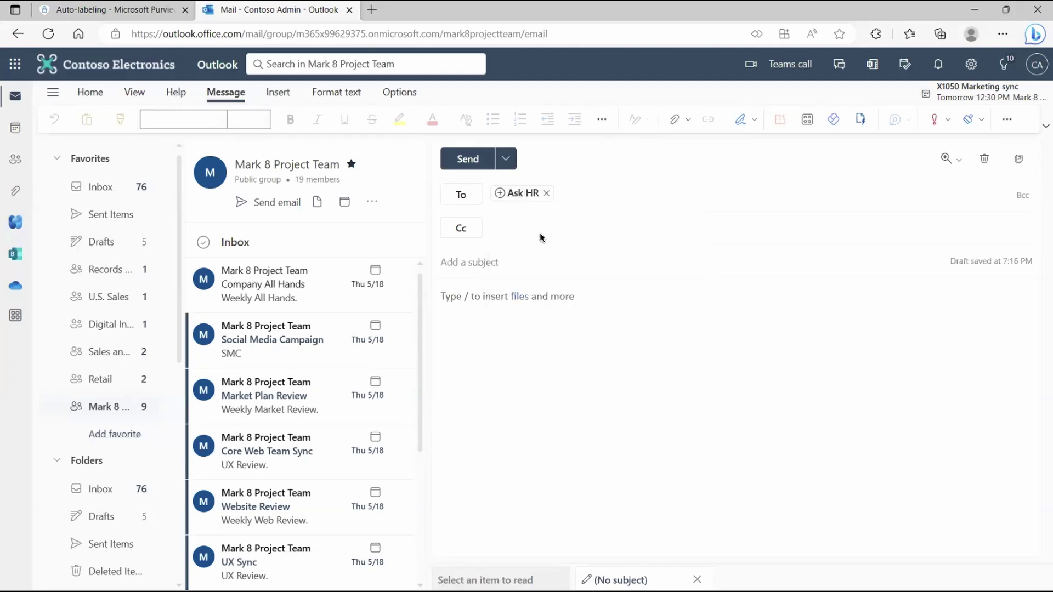
pyautogui.write('Employee Data Scan')
pyautogui.press('Tab')
pyautogui.write('Here is the scan of that data you asked for.')
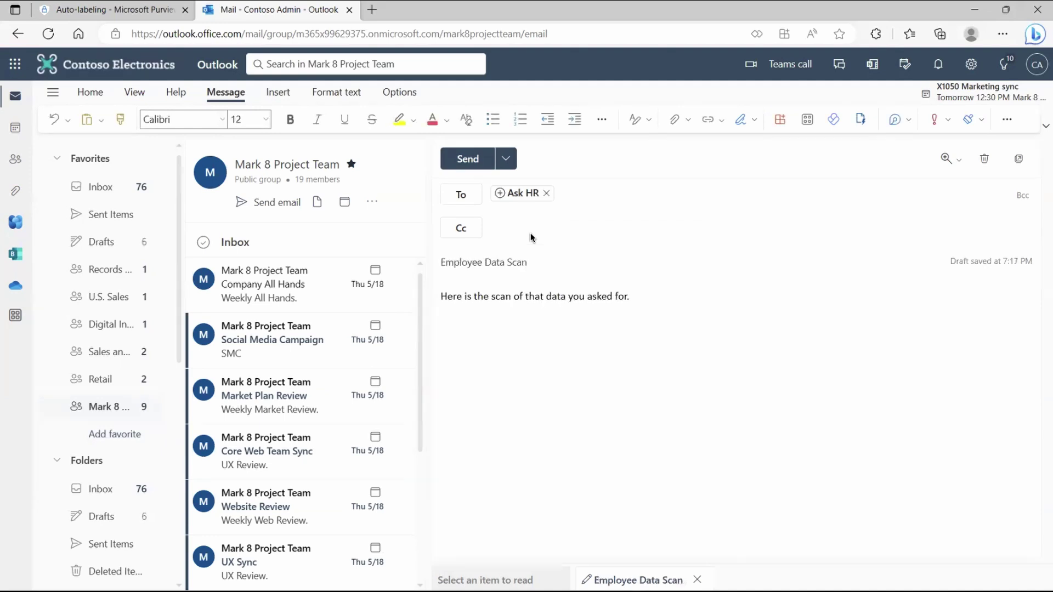
# Attach Employee Data Scan.pdf from this computer, preview it, and send the email
pyautogui.click(675, 119)
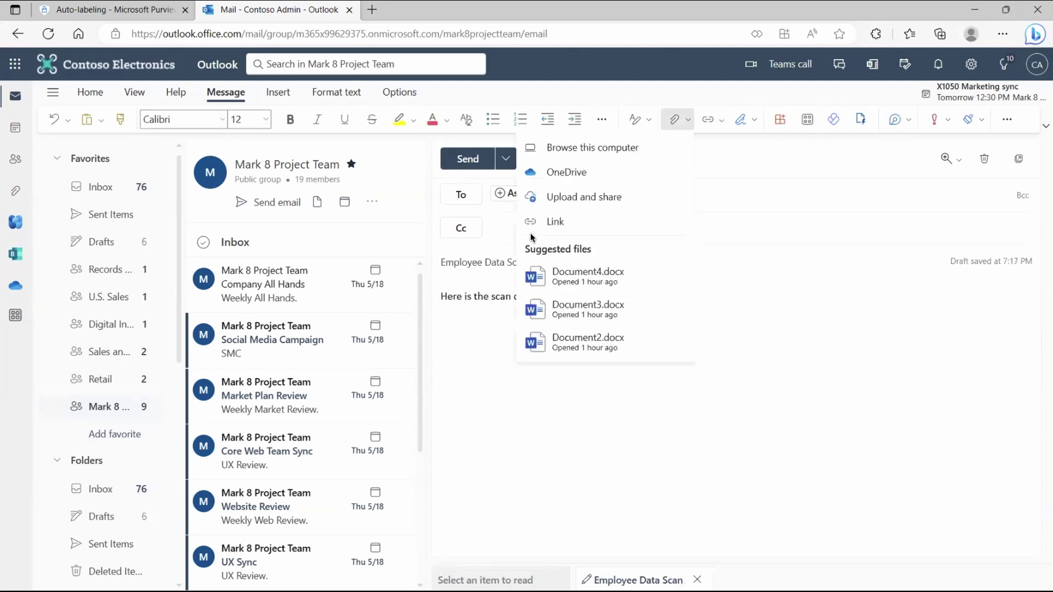
pyautogui.click(584, 156)
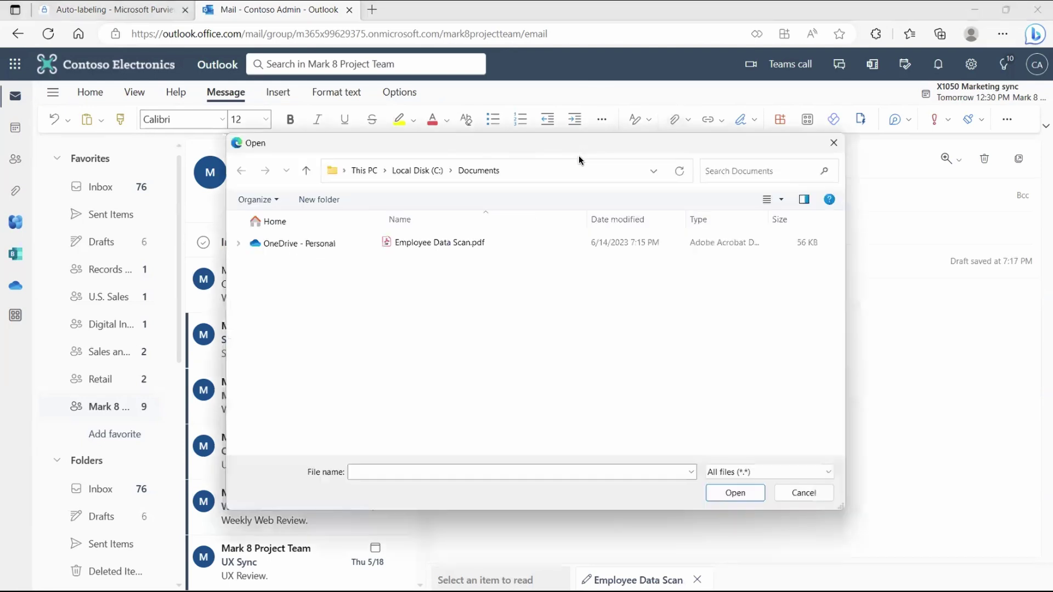
pyautogui.click(431, 243)
pyautogui.click(730, 492)
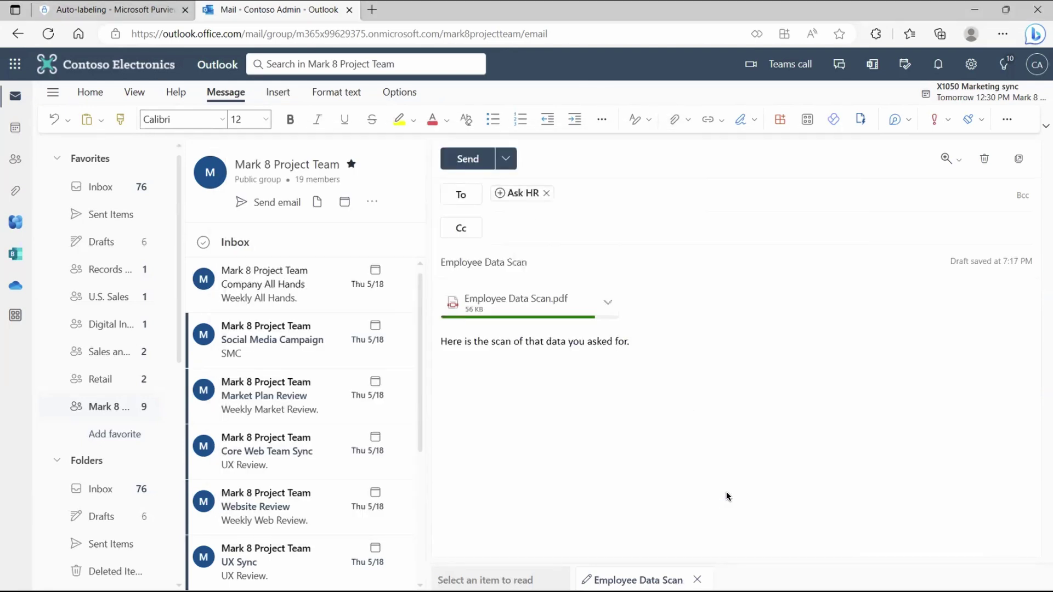
pyautogui.click(611, 305)
pyautogui.click(501, 339)
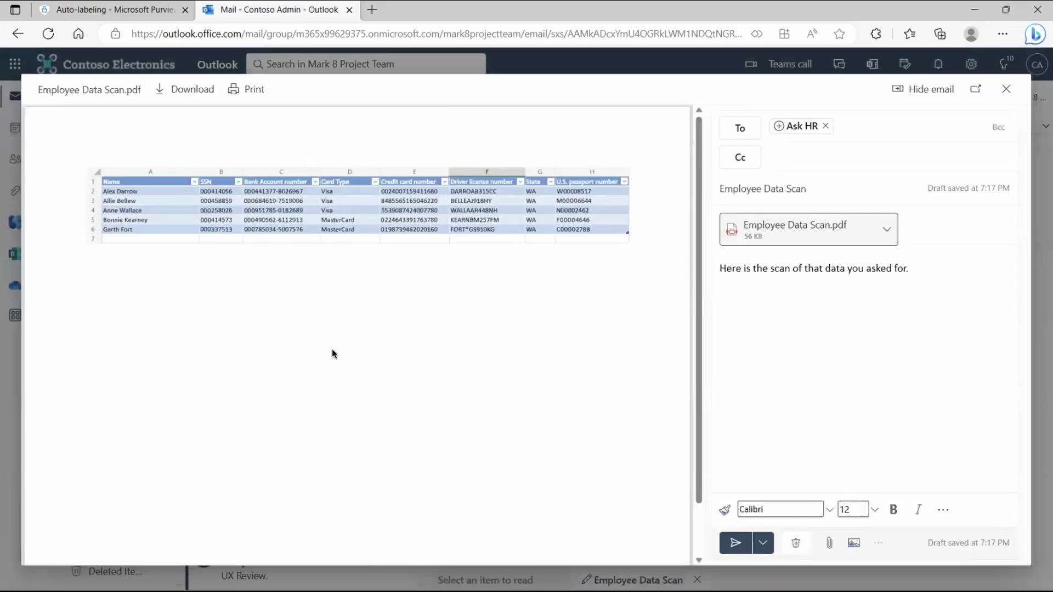
pyautogui.press('Escape')
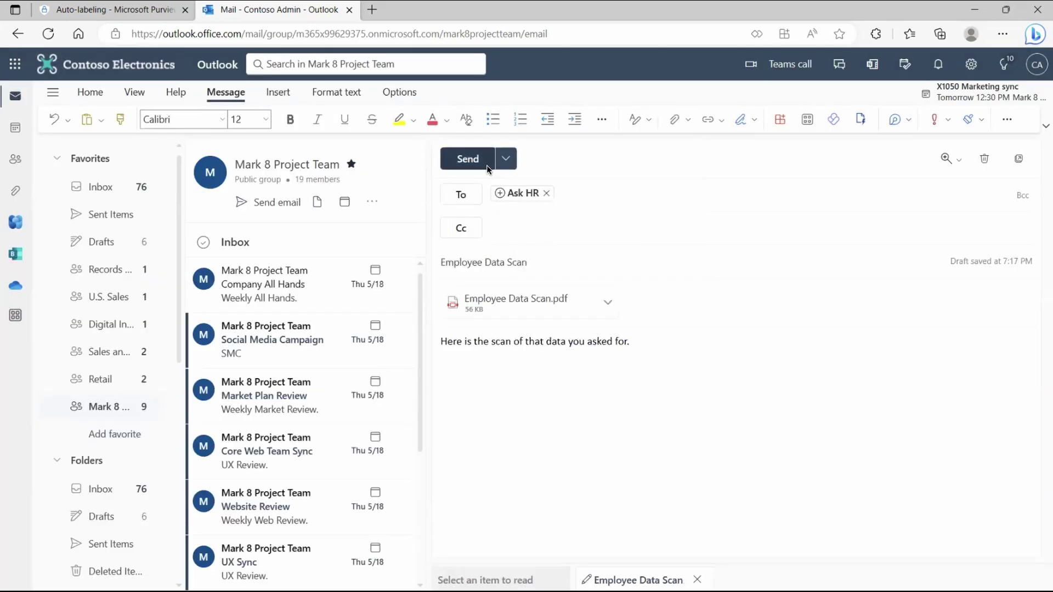
pyautogui.click(472, 163)
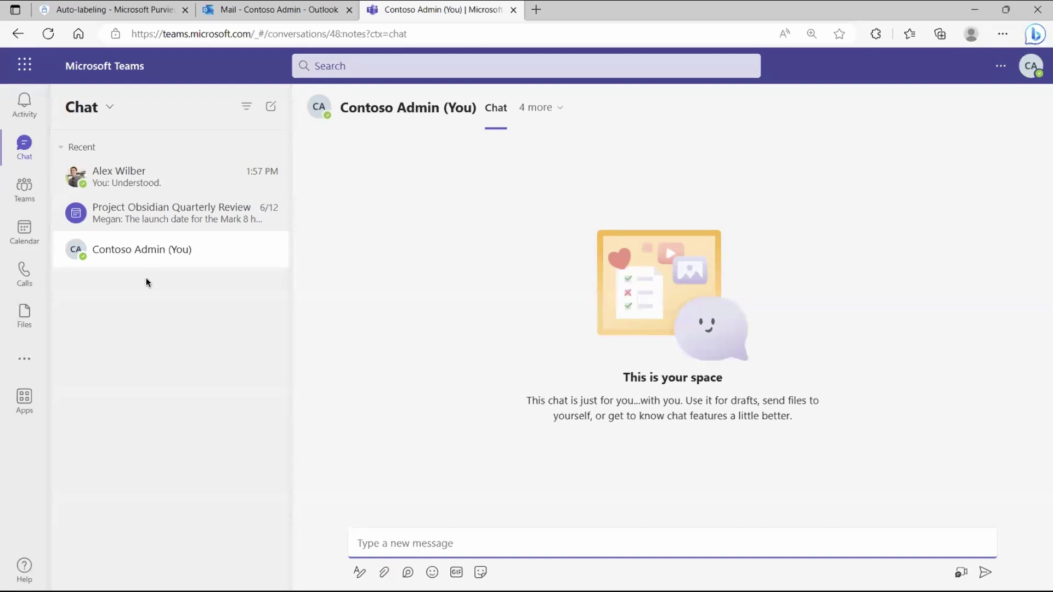
# Start a new chat with a colleague and send a corporate-card note for vacation expenses with the pasted card image
pyautogui.hotkey('alt', 'n')
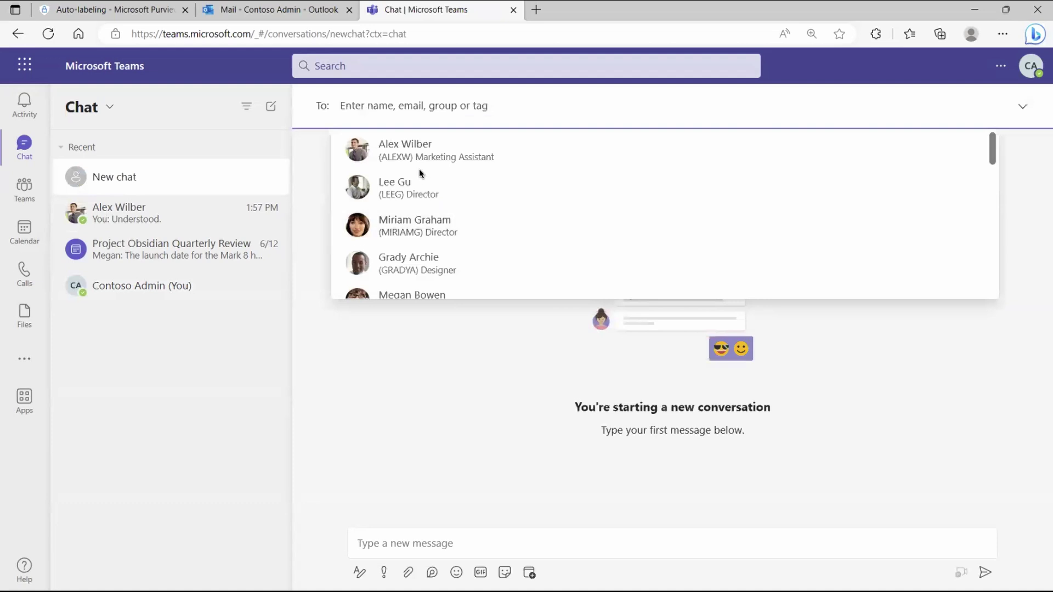
pyautogui.click(390, 221)
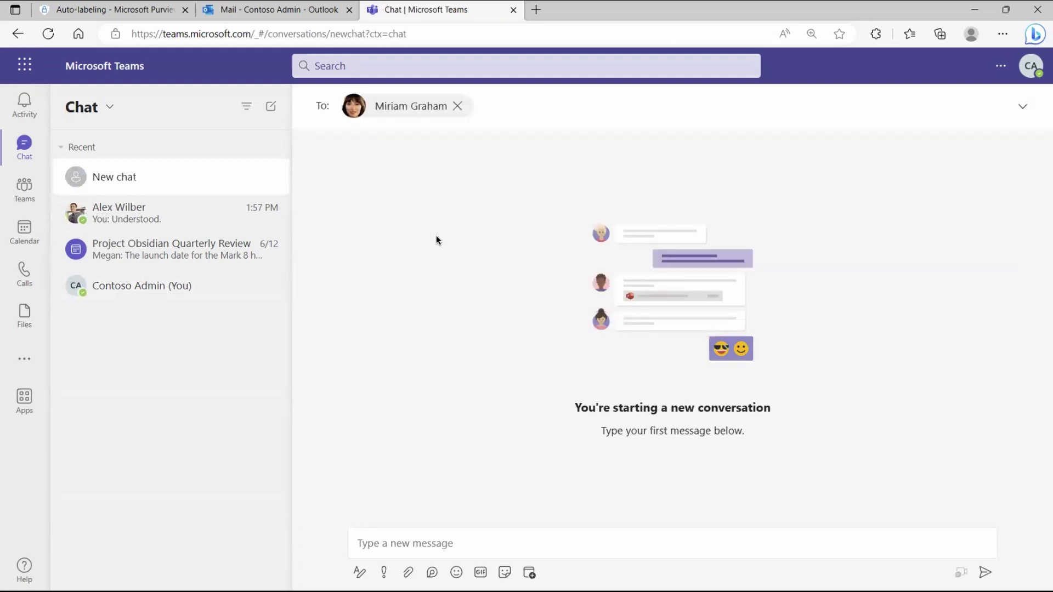
pyautogui.write('Miriam - Here is the corporate card you can use for vacation expenses.')
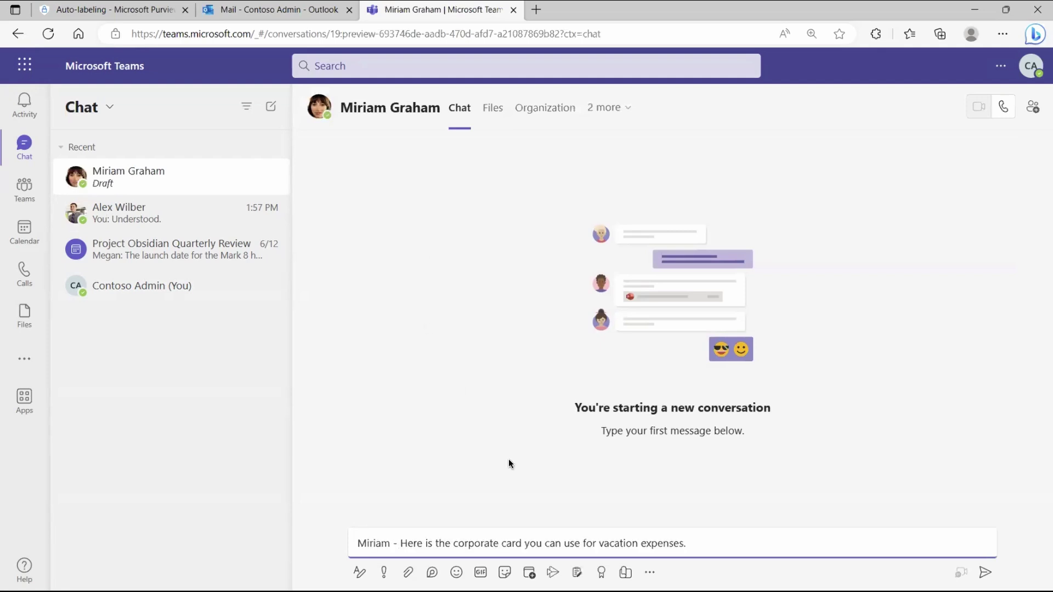
pyautogui.hotkey('ctrl', 'v')
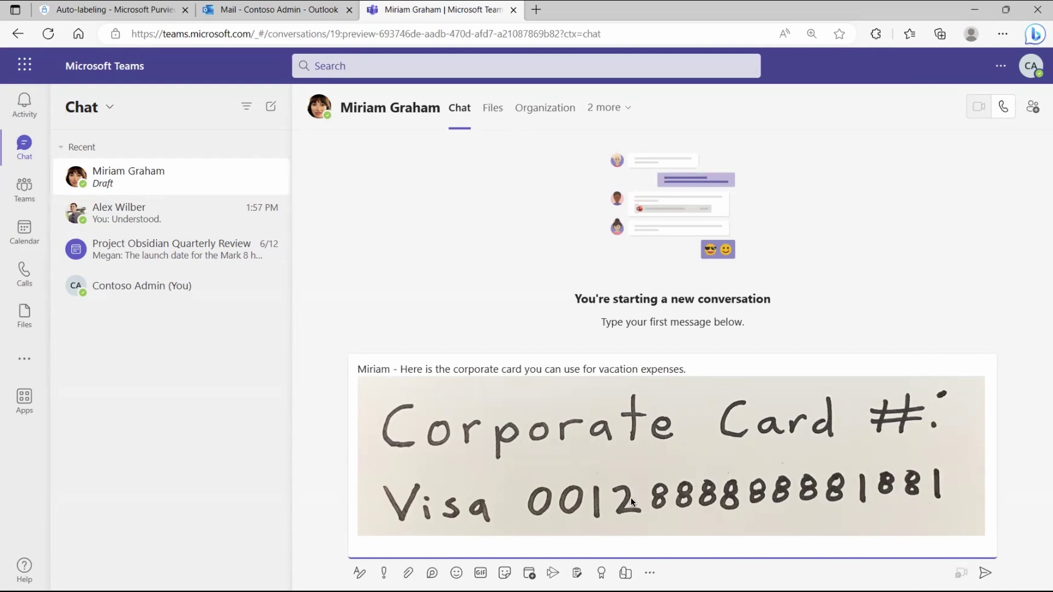
pyautogui.press('Return')
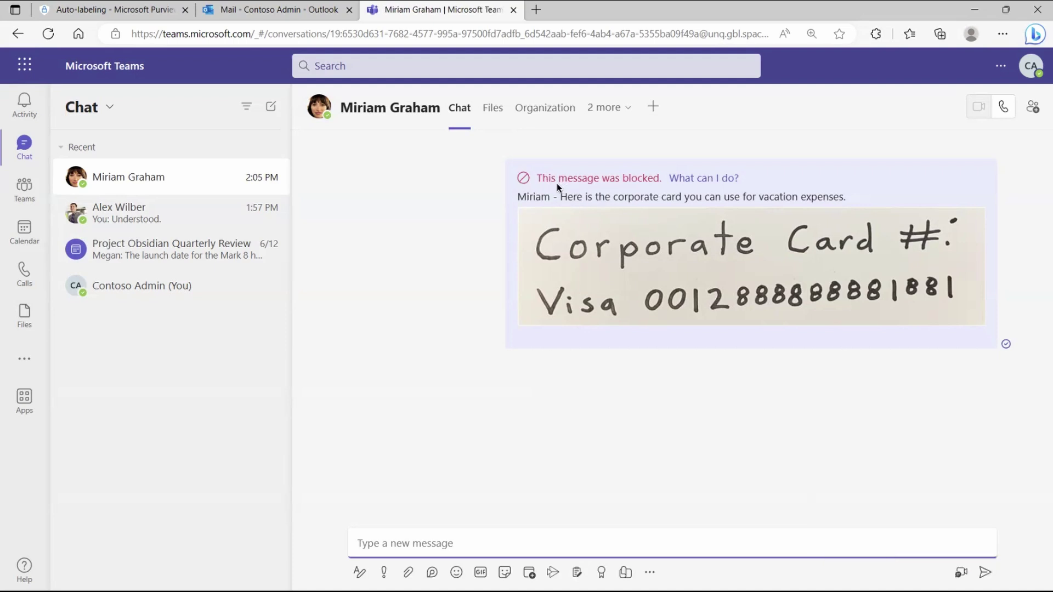
# Check why the card message was blocked, then dismiss the policy explanation without reporting
pyautogui.click(700, 180)
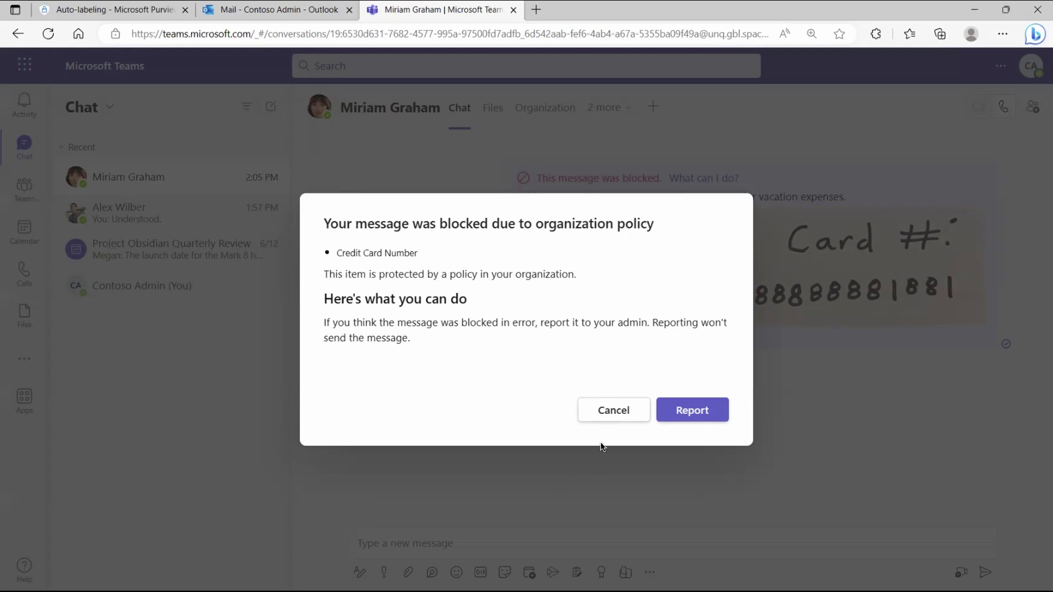
pyautogui.click(614, 412)
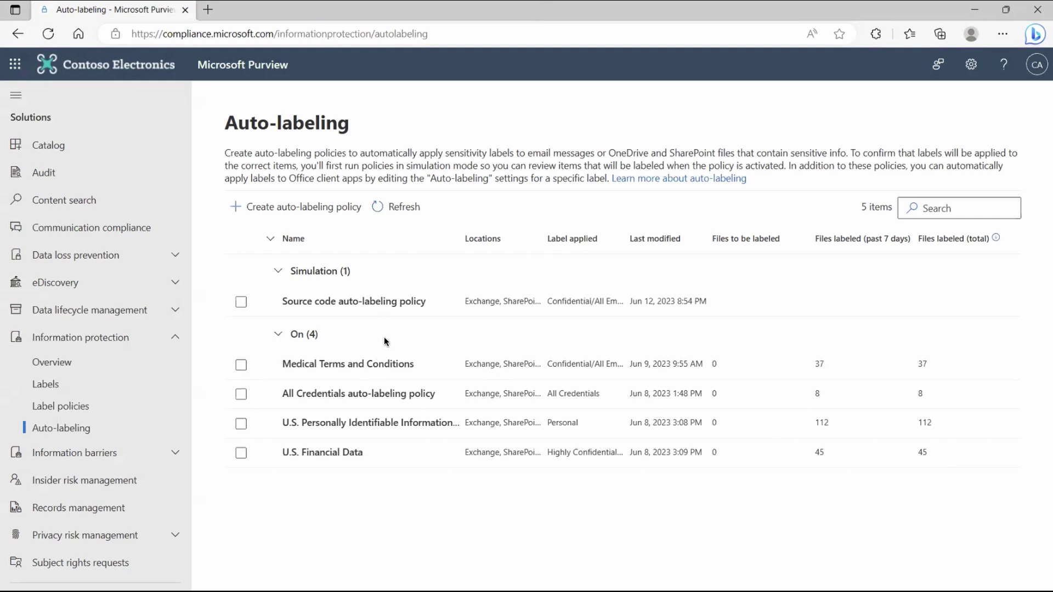
# Go to Data classification > Activity explorer, showing 622 labelling activities from 6/7 to 6/14/2023
pyautogui.scroll(5, 384, 336)
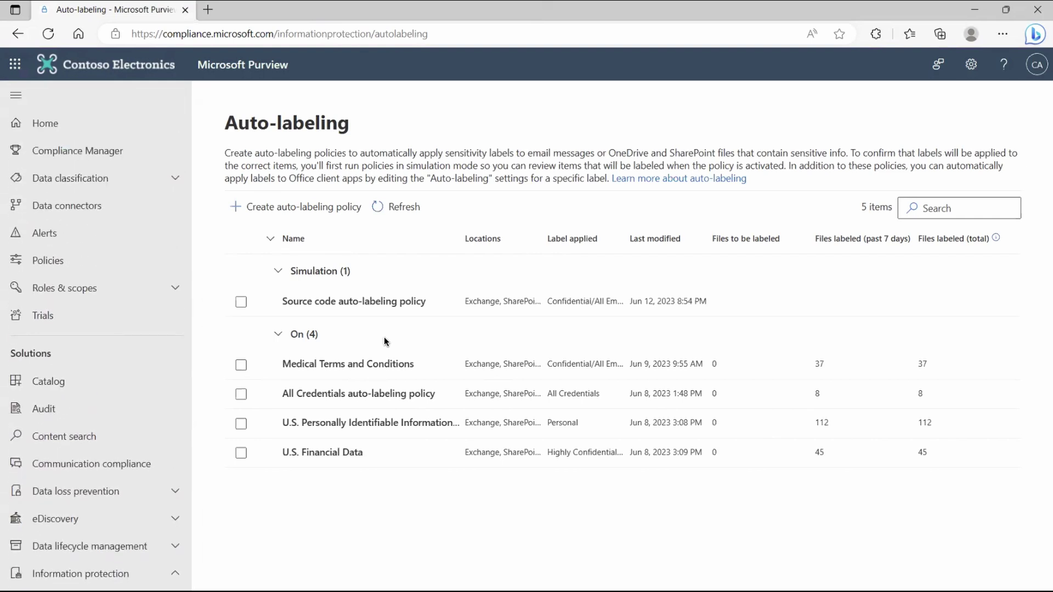
pyautogui.click(127, 179)
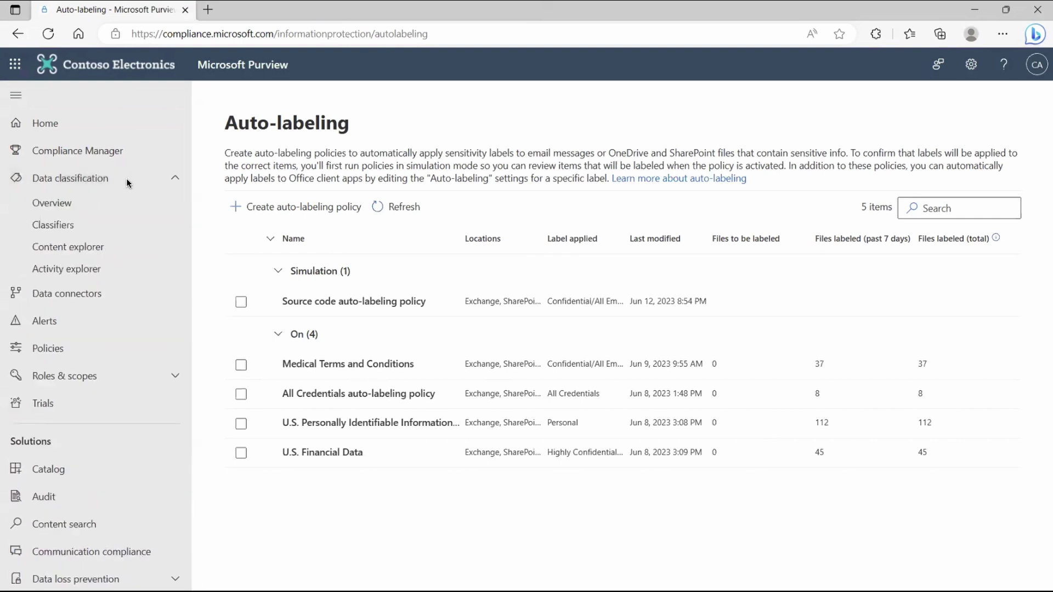
pyautogui.click(61, 270)
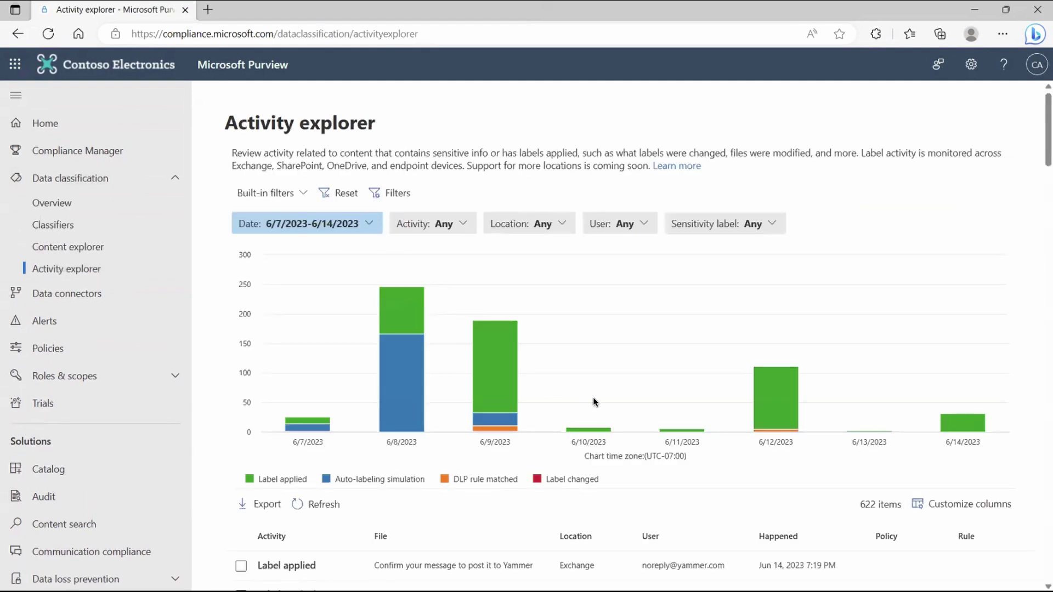
# Inspect the image.png label event, then Employee Data Scan.pdf's Highly Confidential/All Employees auto-label details
pyautogui.scroll(-7, 593, 397)
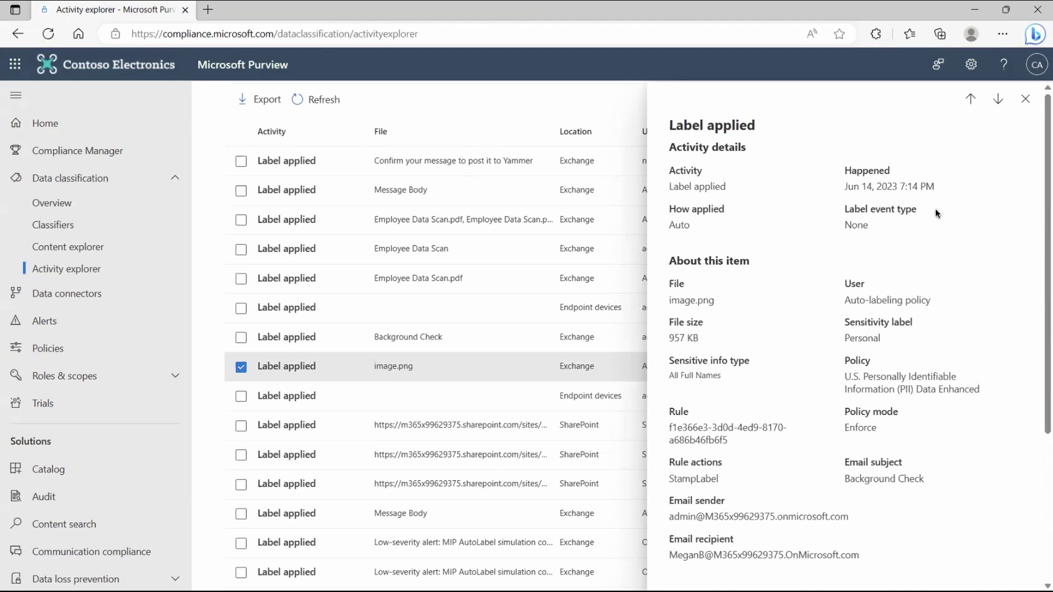
pyautogui.press('Escape')
pyautogui.click(449, 280)
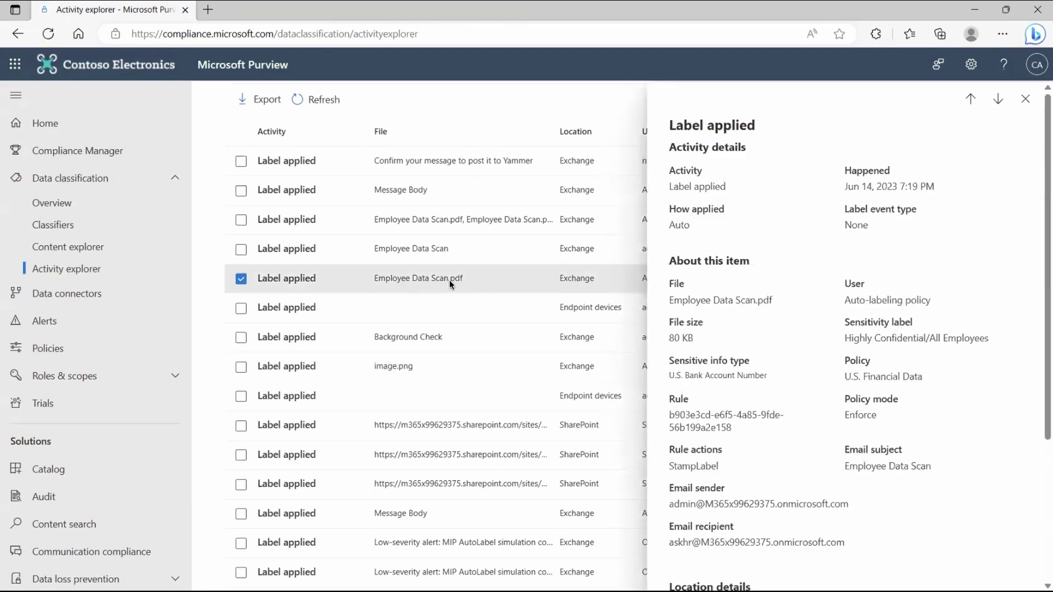